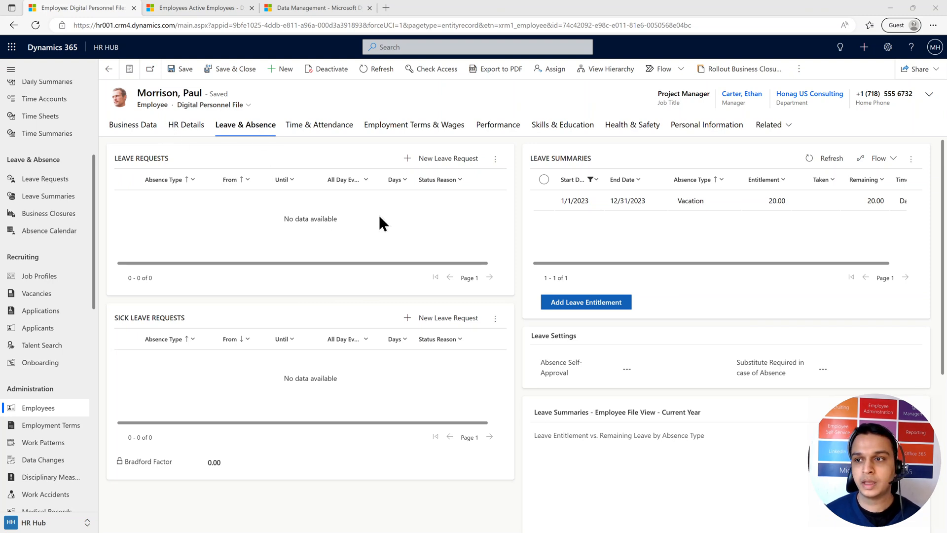
- Check which account is signed in to the HR Hub
left_click(933, 49)
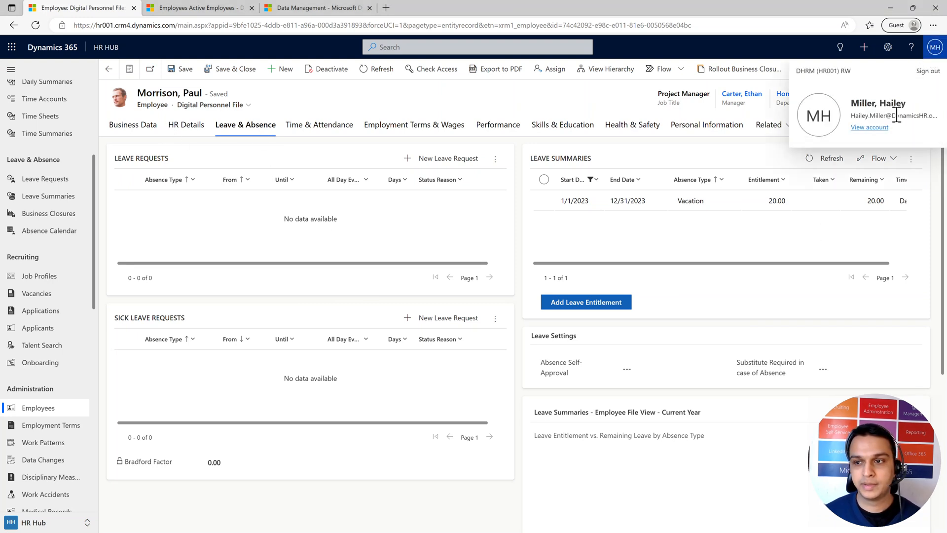
left_click(384, 197)
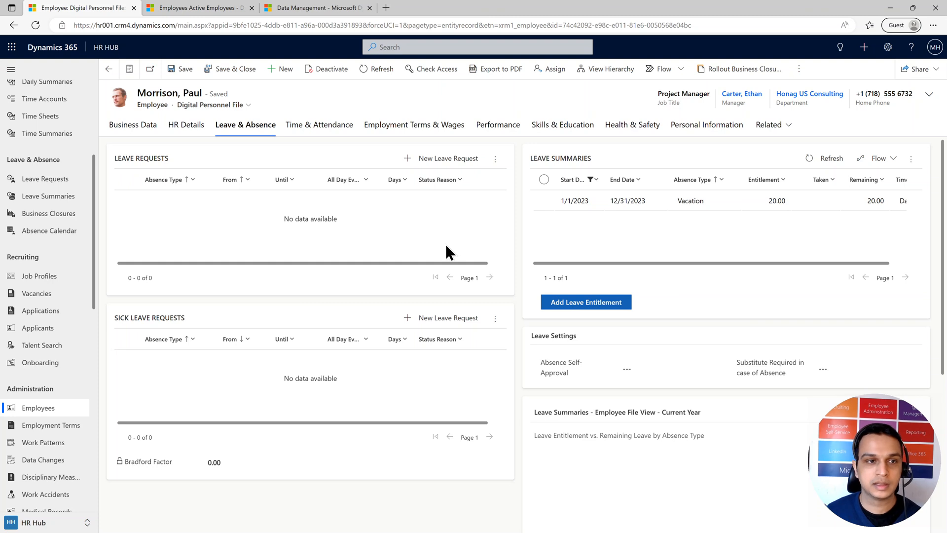
- Open the Active Employees list in Excel Online
left_click(210, 7)
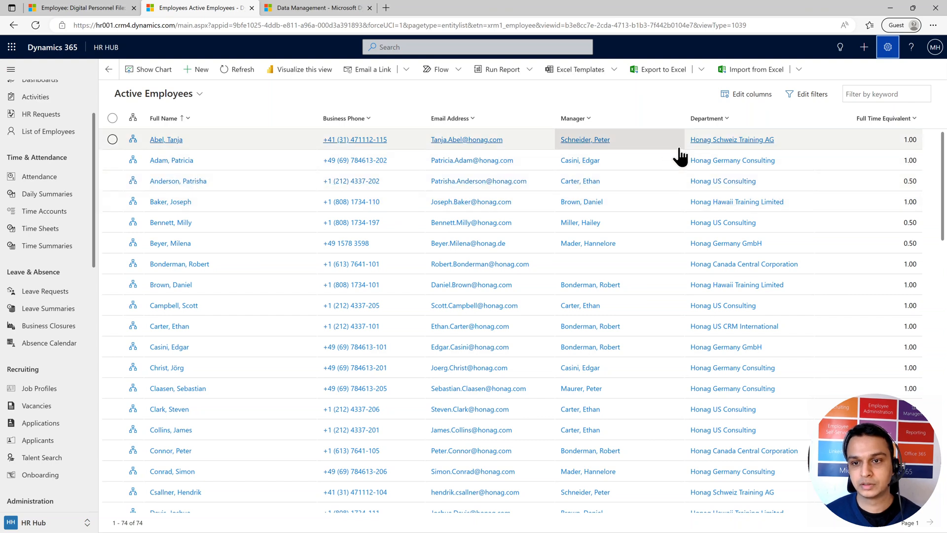
left_click(701, 69)
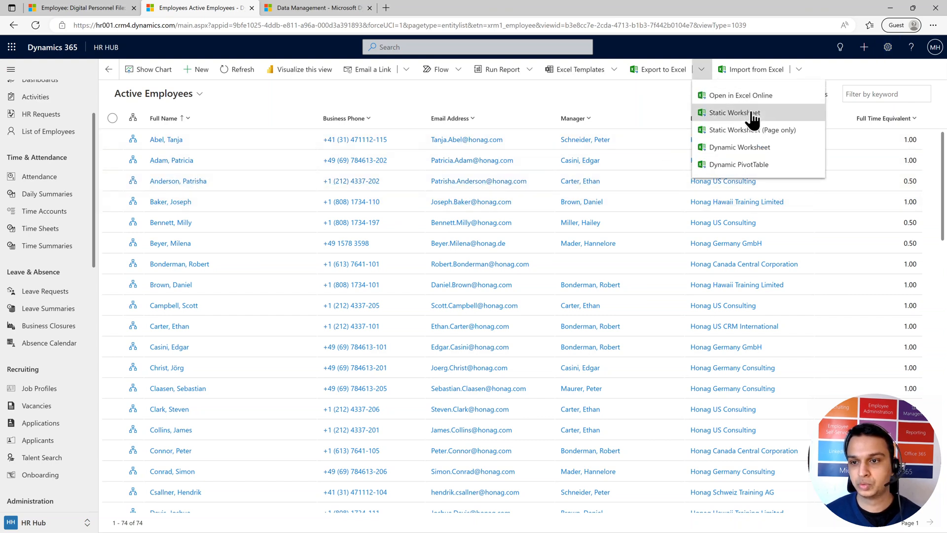
left_click(752, 94)
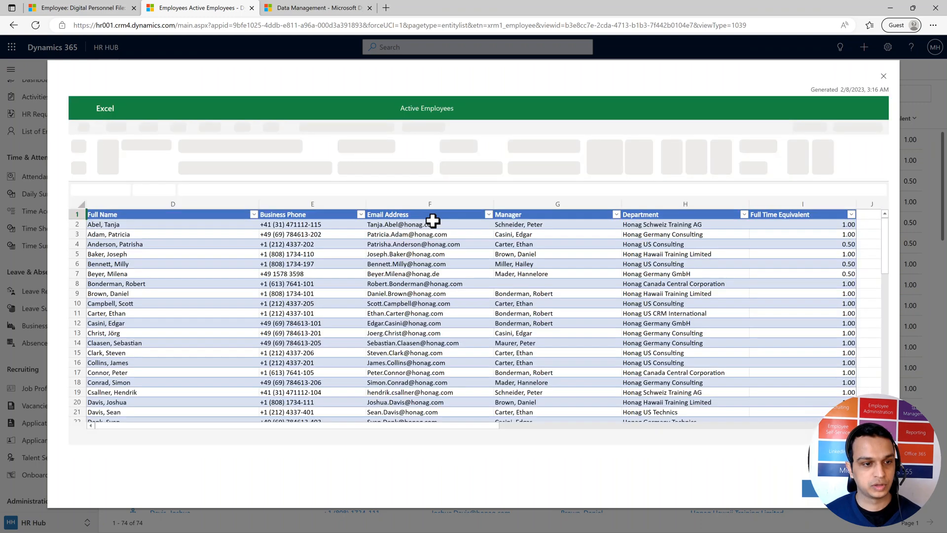
- Copy the employee's full name from cell D51 of the Active Employees sheet
left_click(136, 314)
scroll(201, 318, "down", 5)
scroll(151, 332, "down", 5)
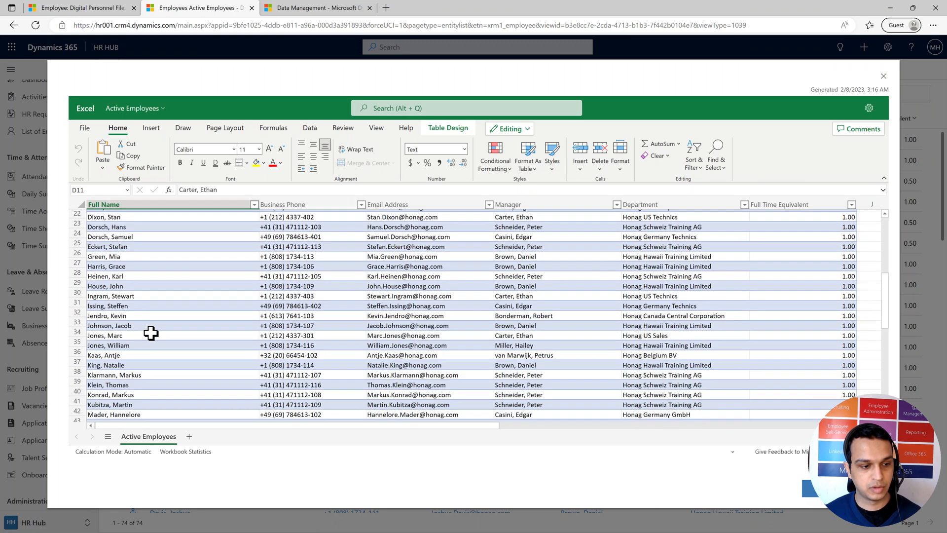
scroll(151, 333, "down", 2)
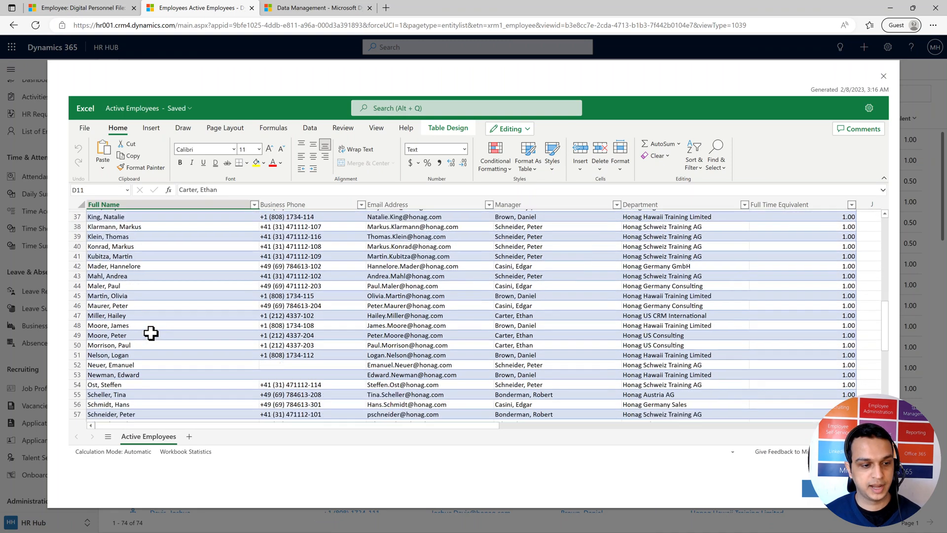
left_click(138, 325)
key("ctrl+c")
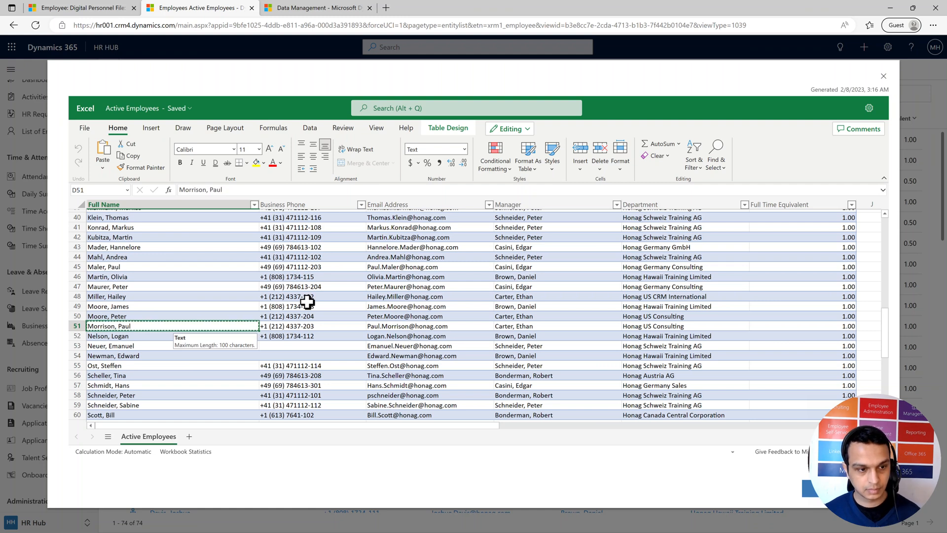
- Download the Leave Entitlement data import template from Data Management and open Leave Entitlement.xlsx in Excel with editing enabled
left_click(306, 9)
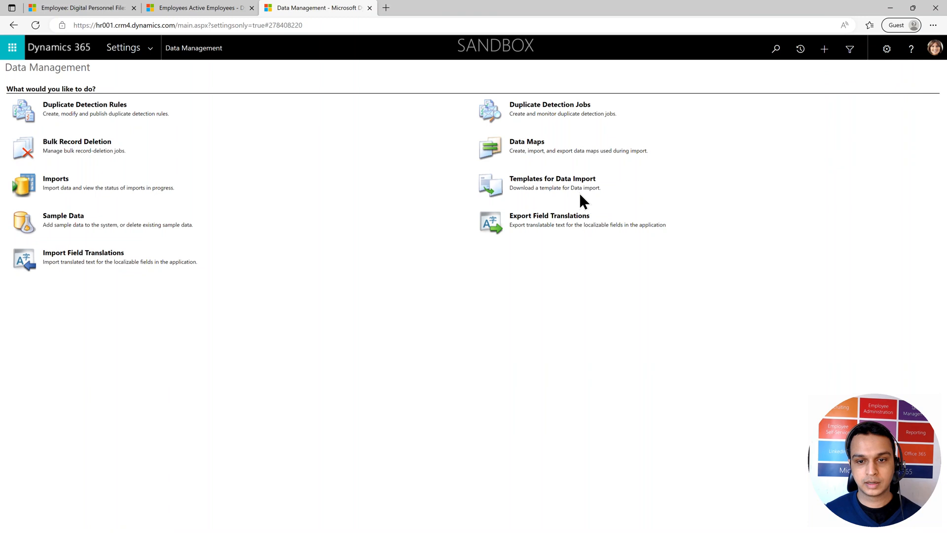
left_click(540, 184)
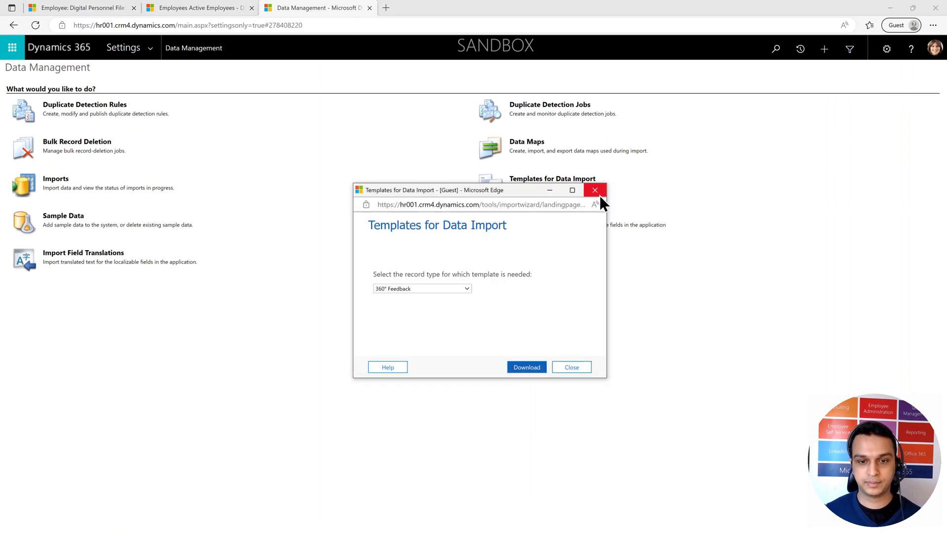
left_click(416, 289)
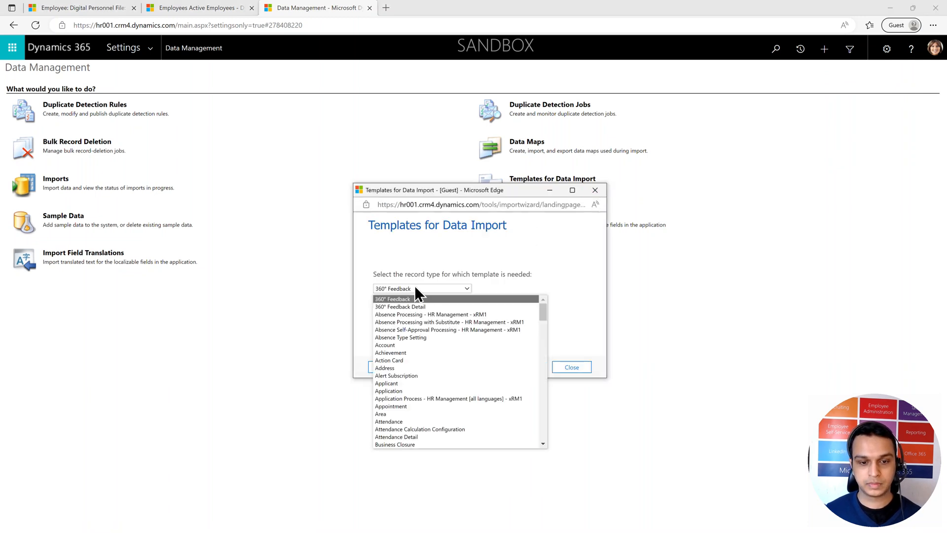
type("leave")
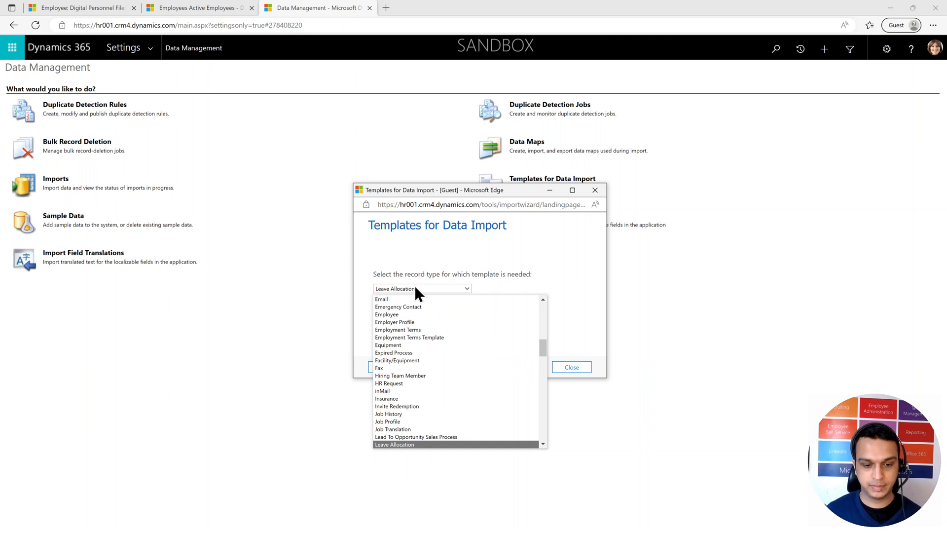
scroll(469, 389, "down", 1)
scroll(470, 389, "down", 1)
left_click(395, 429)
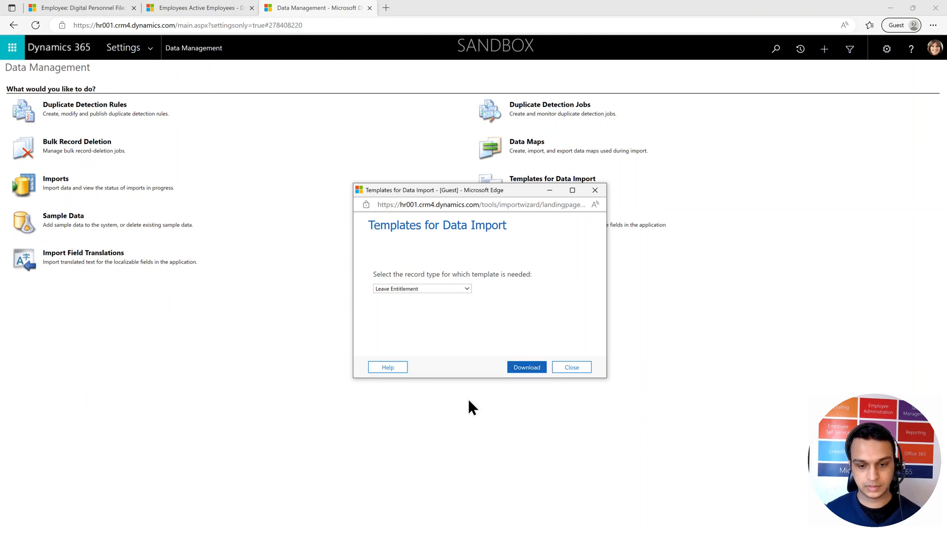
left_click(512, 373)
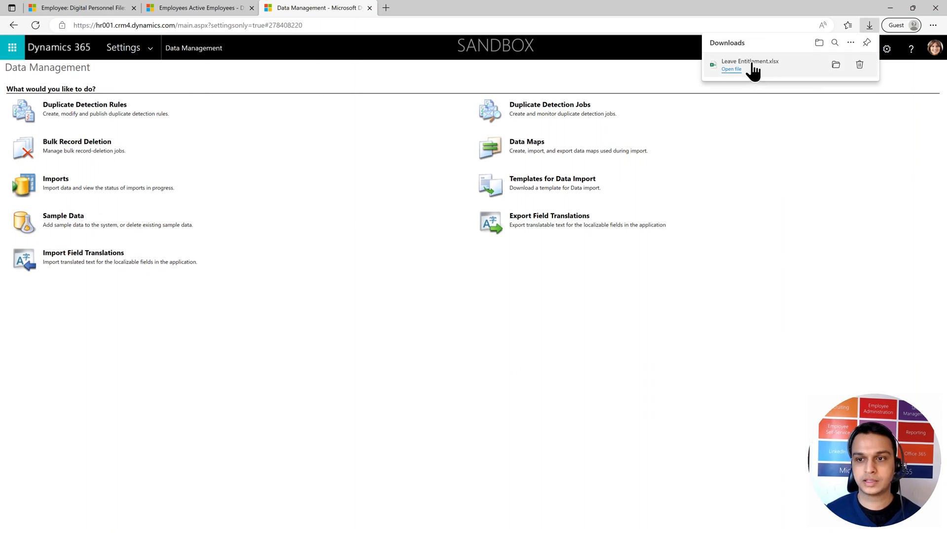
left_click(754, 71)
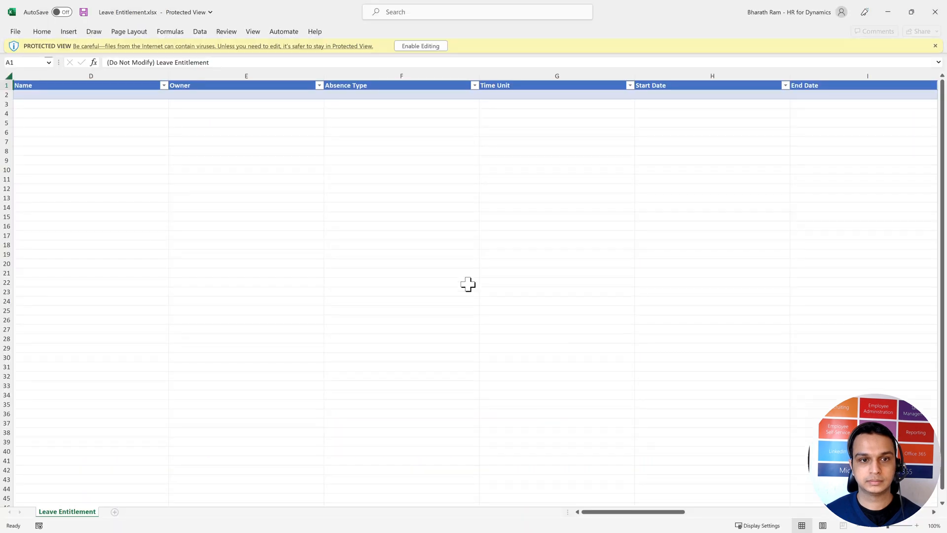
left_click(419, 46)
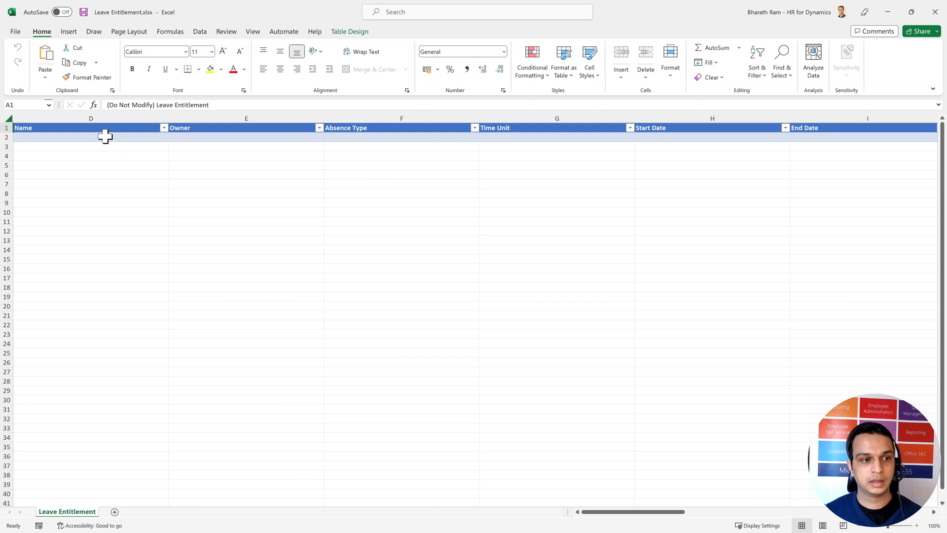
- Paste the copied employee name into the Employee column of row 2 in the Leave Entitlement sheet
left_click(113, 137)
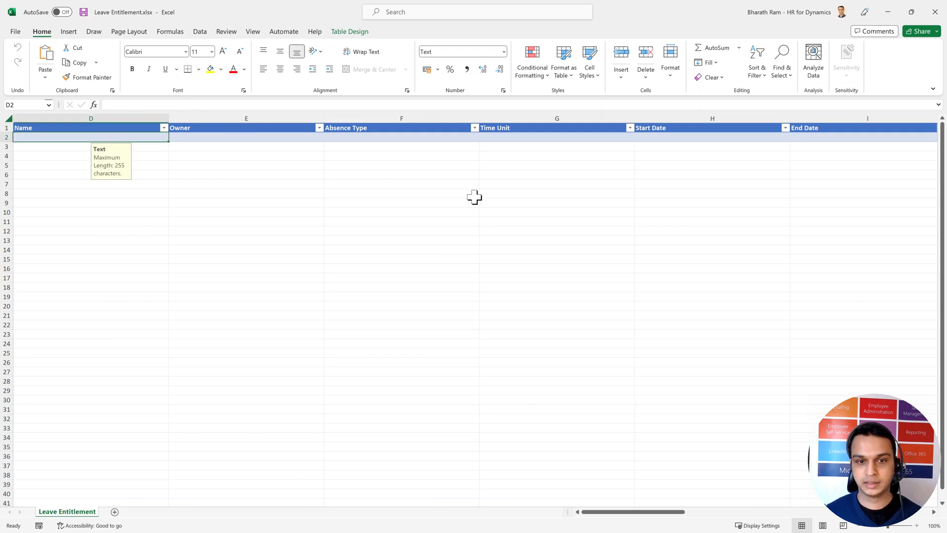
key("Tab")
key("Tab")
key("Tab")
key("Tab")
key("Tab")
key("Tab")
key("Tab")
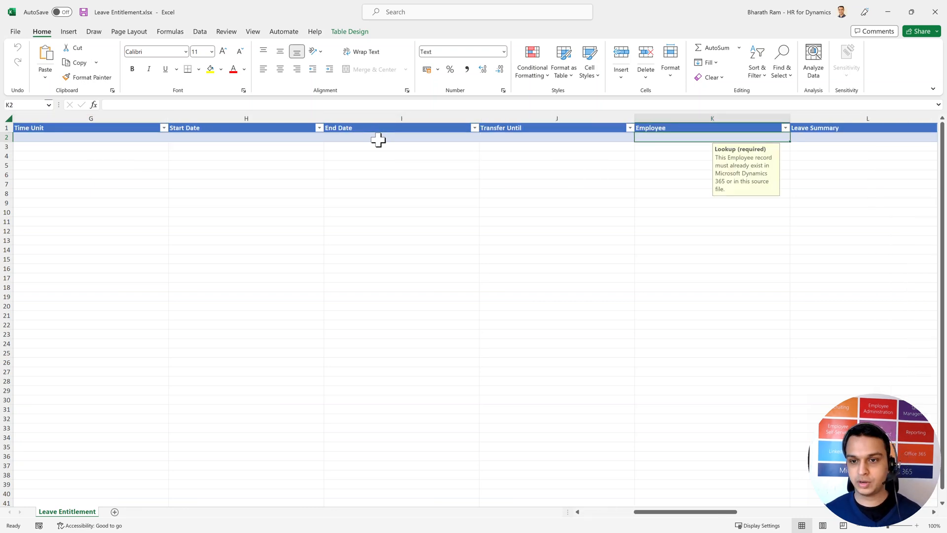
key("ctrl+v")
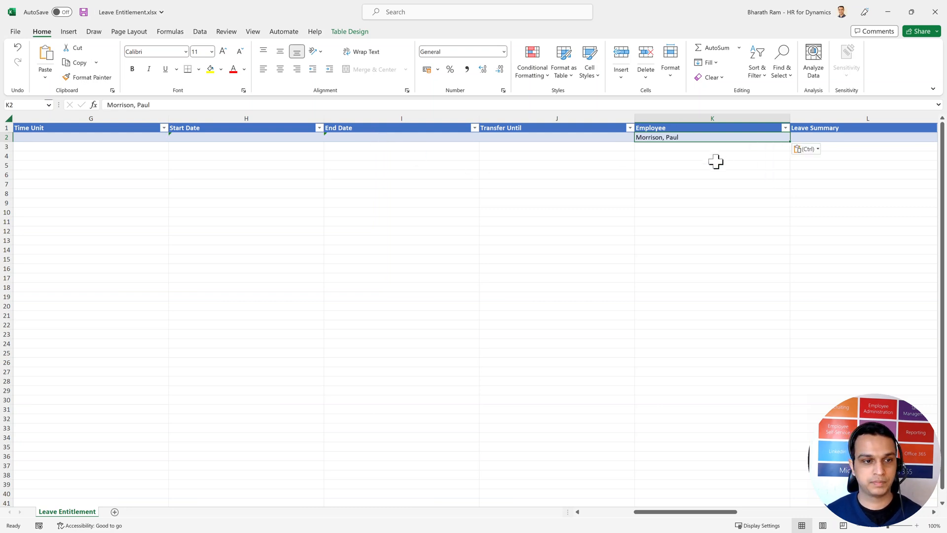
- Set the Absence Type to Vacation in row 2 and Sick in row 3
left_click(124, 136)
key("Left")
key("Left")
key("Left")
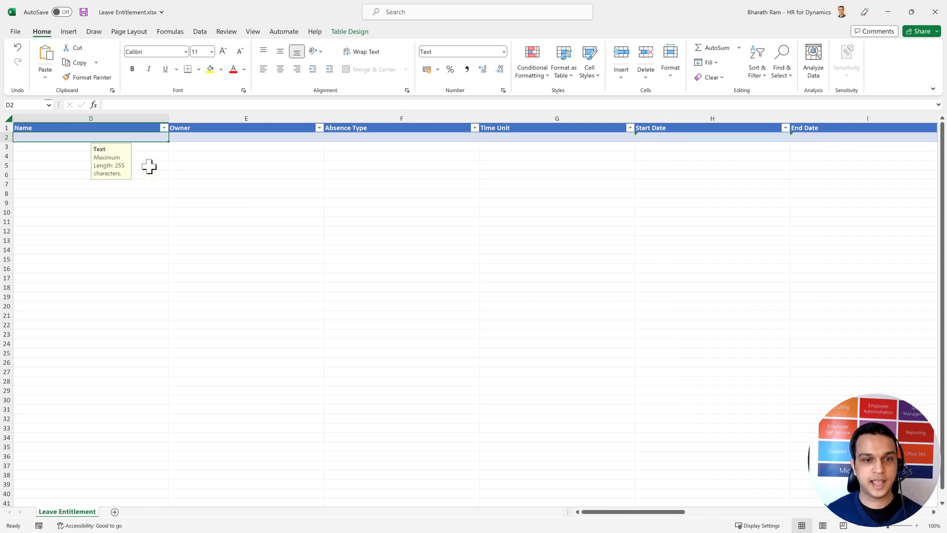
left_click(374, 138)
left_click(483, 138)
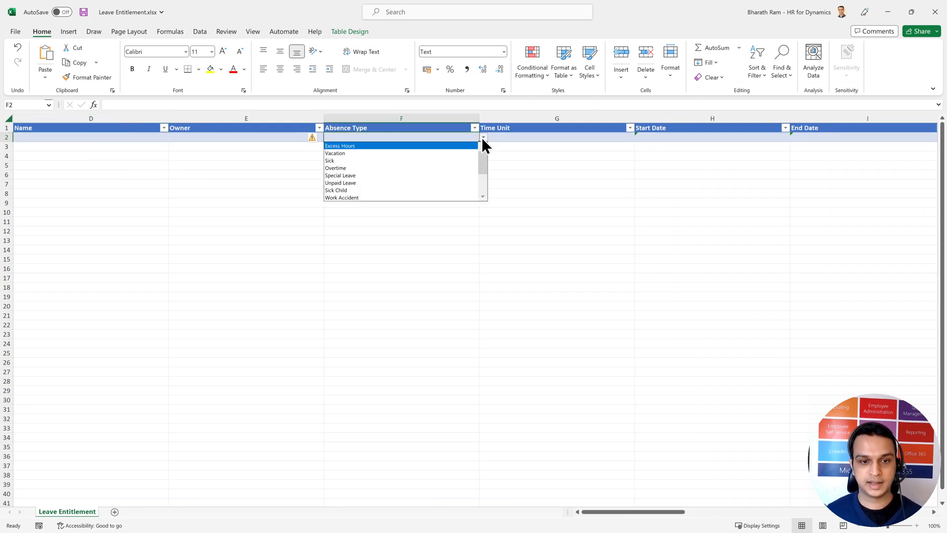
left_click(348, 153)
key("Down")
left_click(483, 146)
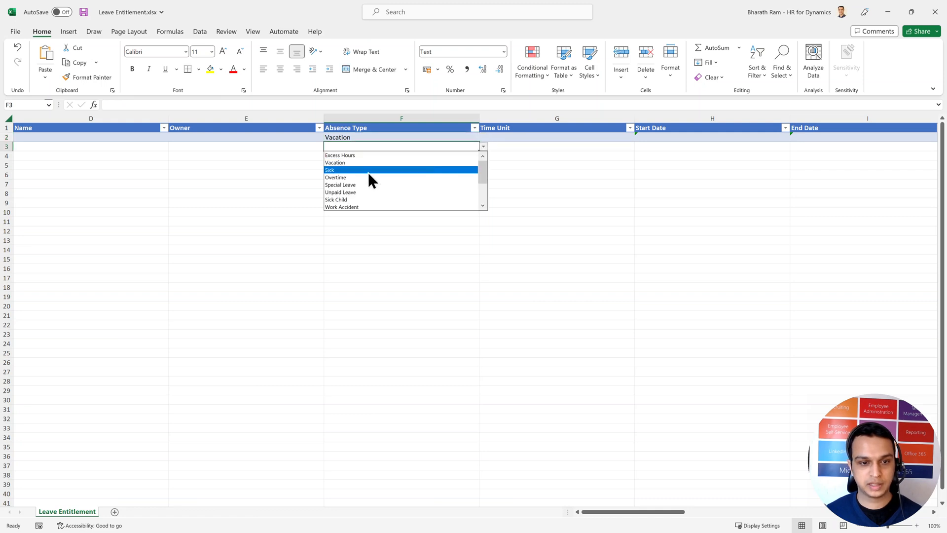
left_click(353, 169)
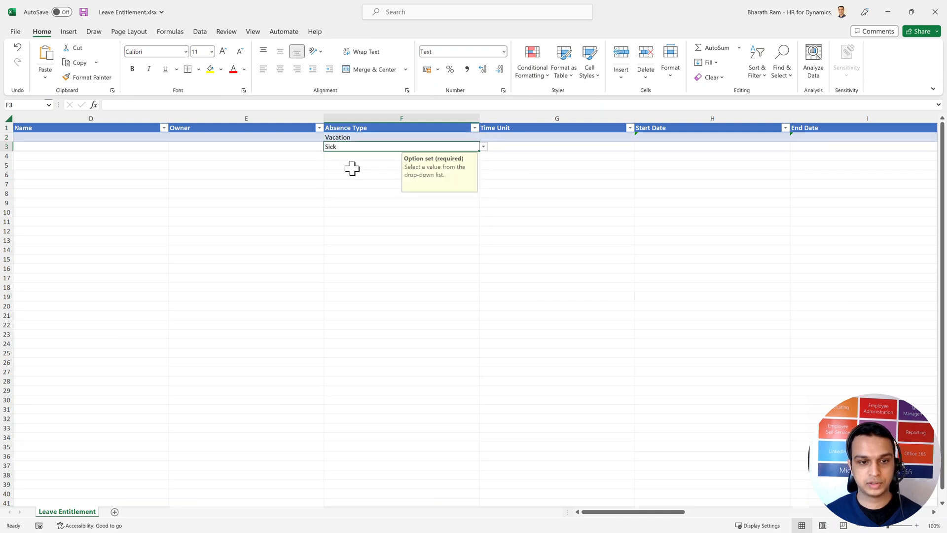
- Enter the Start Date 01/01/2022 in row 2 and copy it to row 3
left_click(562, 146)
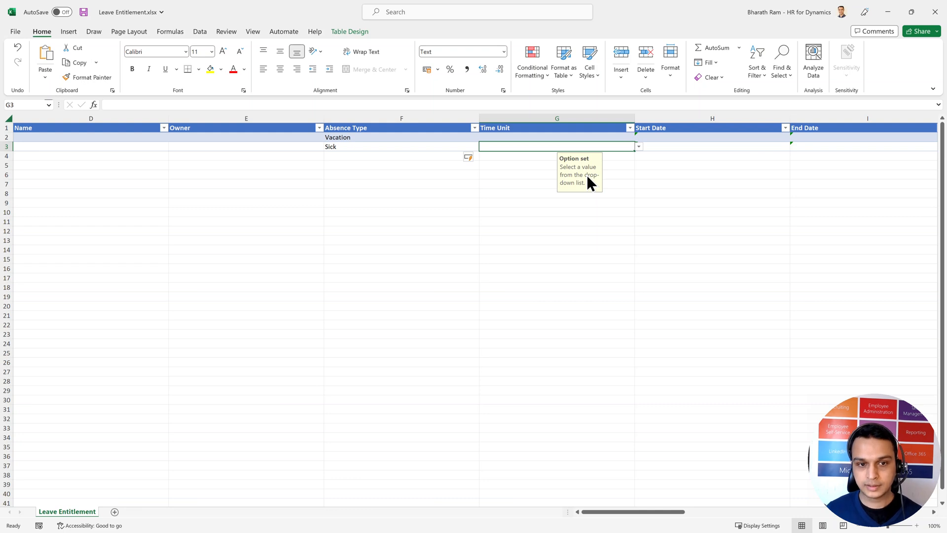
key("Up")
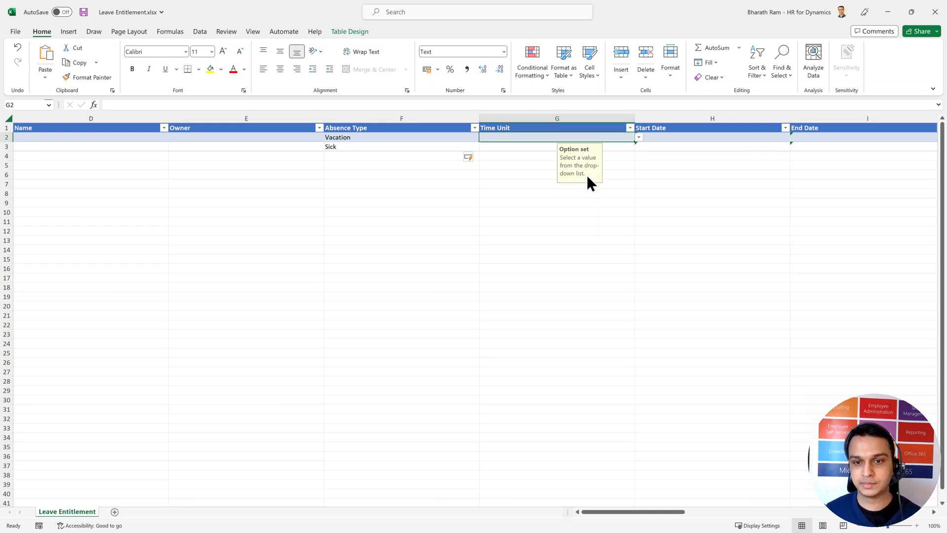
key("Right")
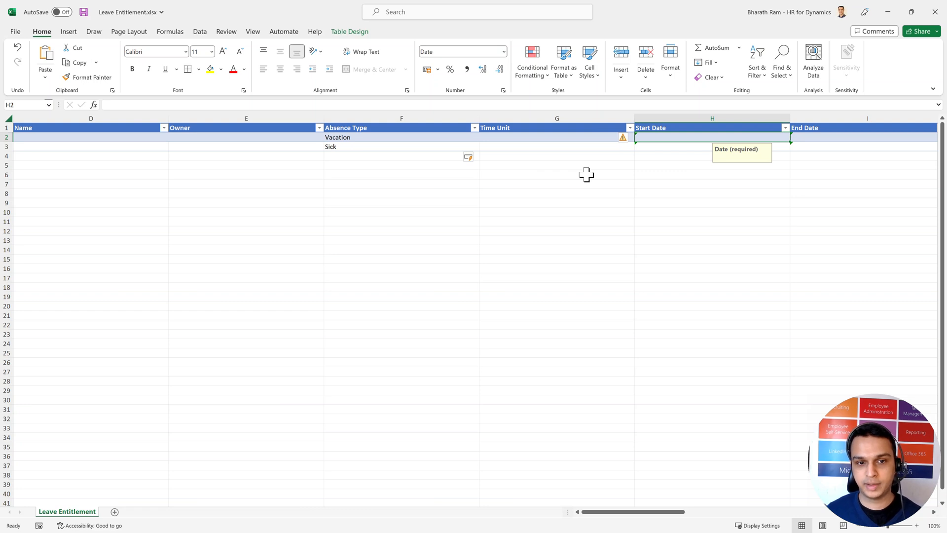
type("01/01")
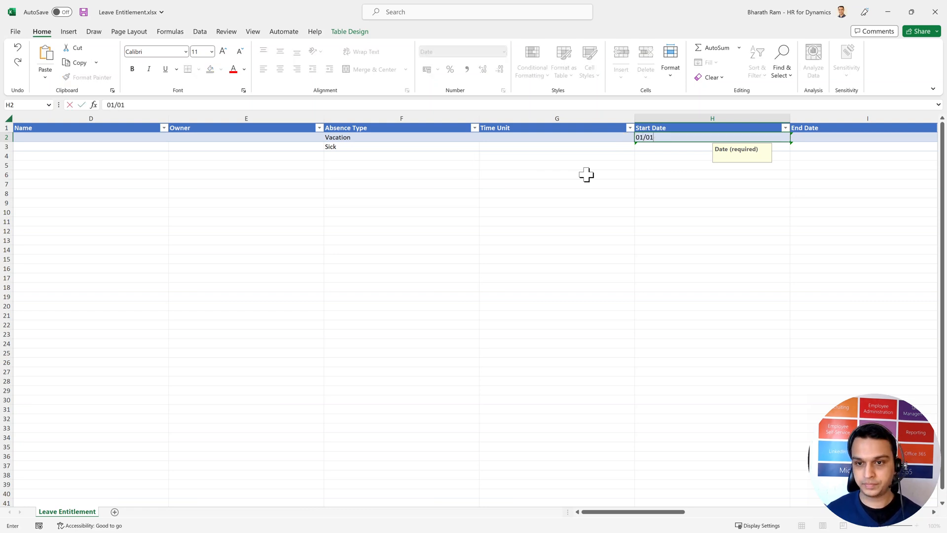
type("/2022")
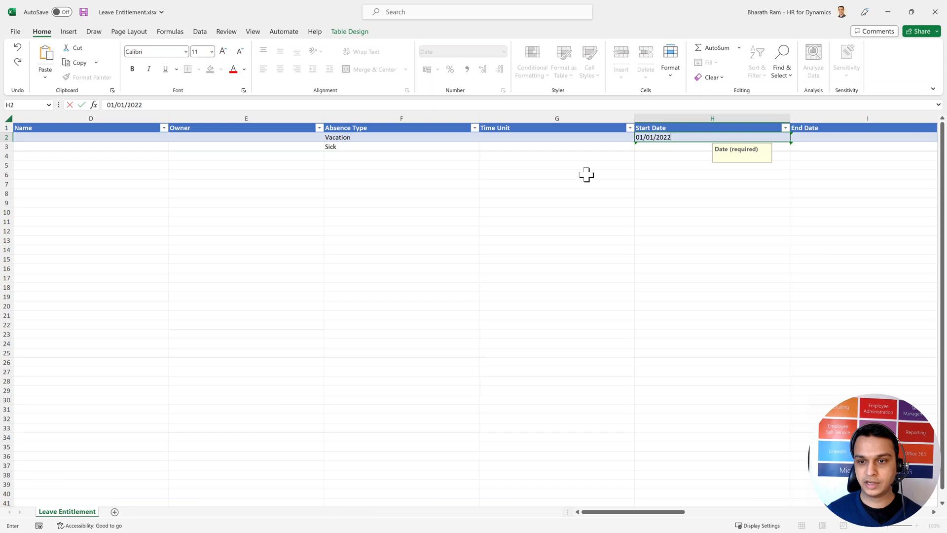
key("Return")
left_click(710, 138)
key("ctrl+c")
left_click(687, 146)
key("ctrl+v")
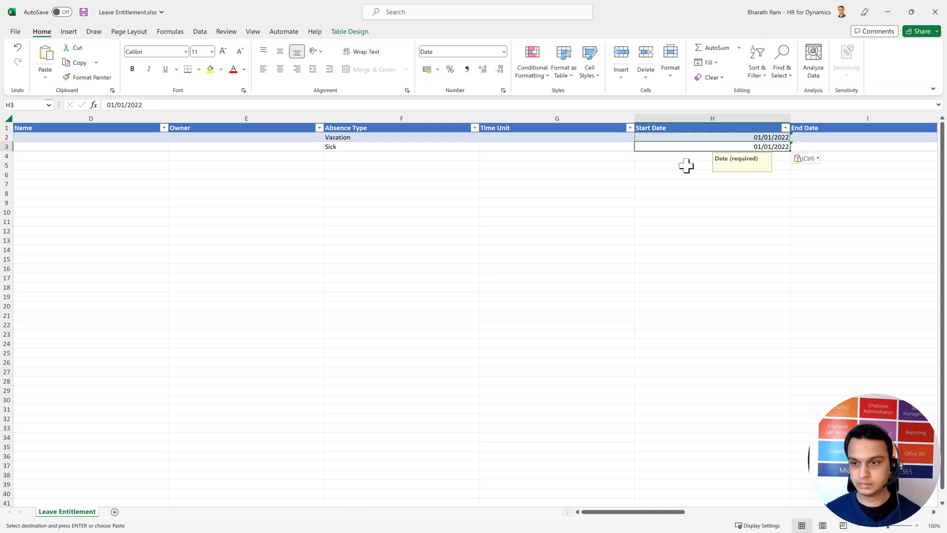
- Enter the End Date 31/12/2022 in row 2 and copy it to row 3
left_click(798, 137)
type("31")
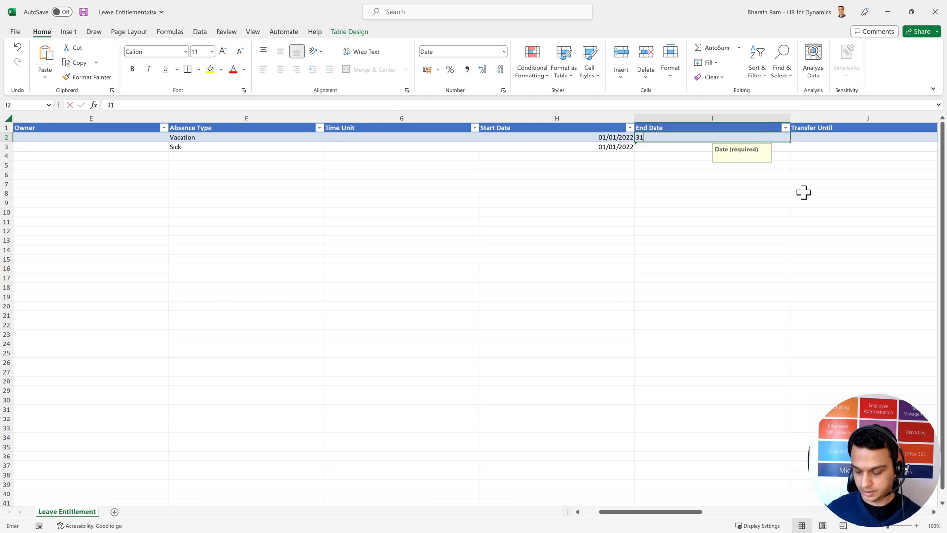
type("/12/2022")
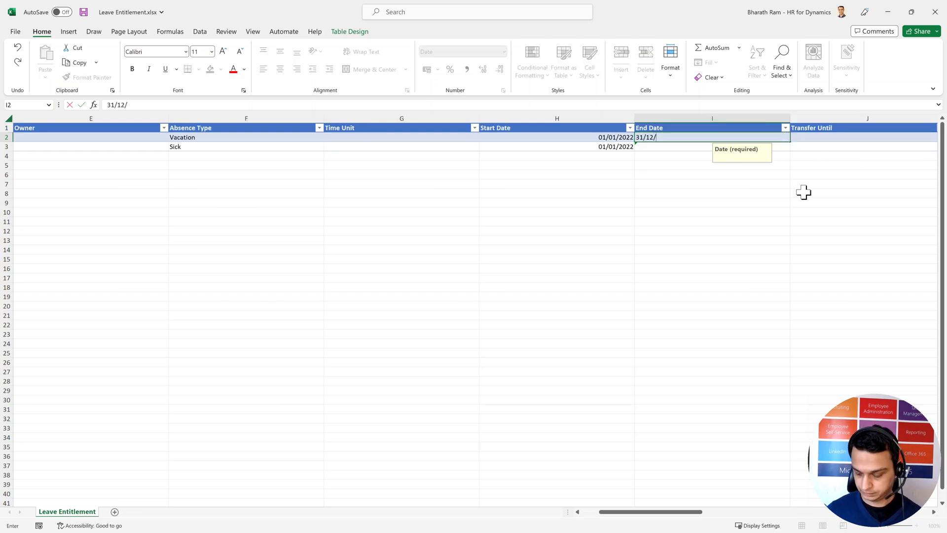
key("Right")
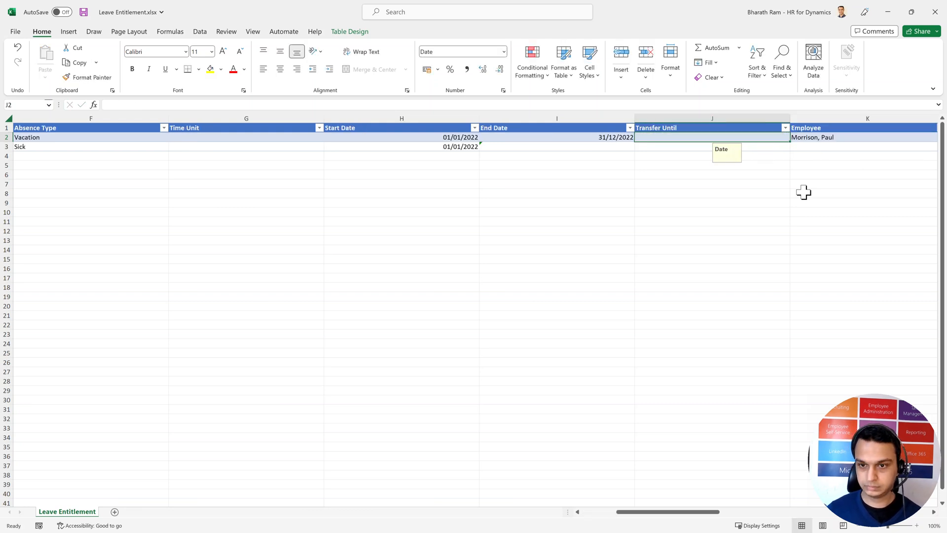
key("Left")
key("ctrl+c")
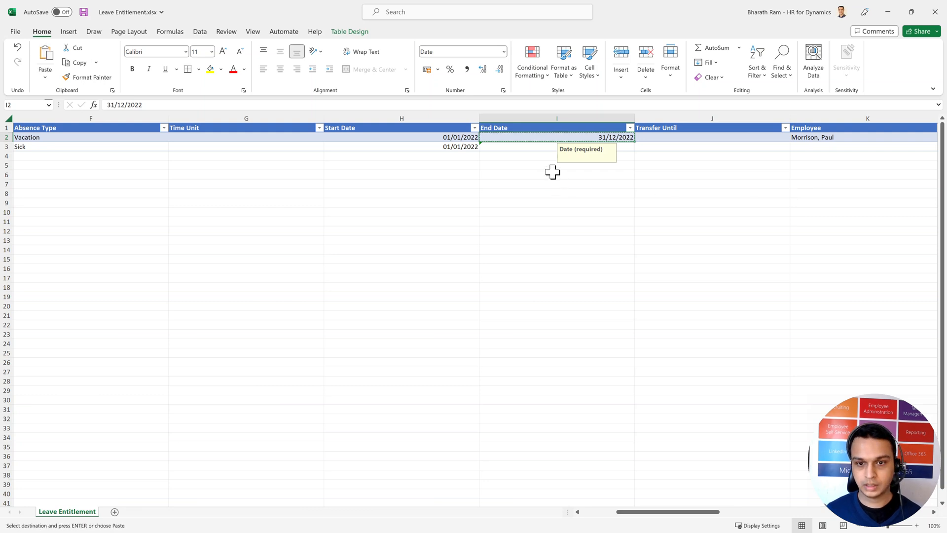
key("ctrl+a")
key("ctrl+a")
left_click(552, 147)
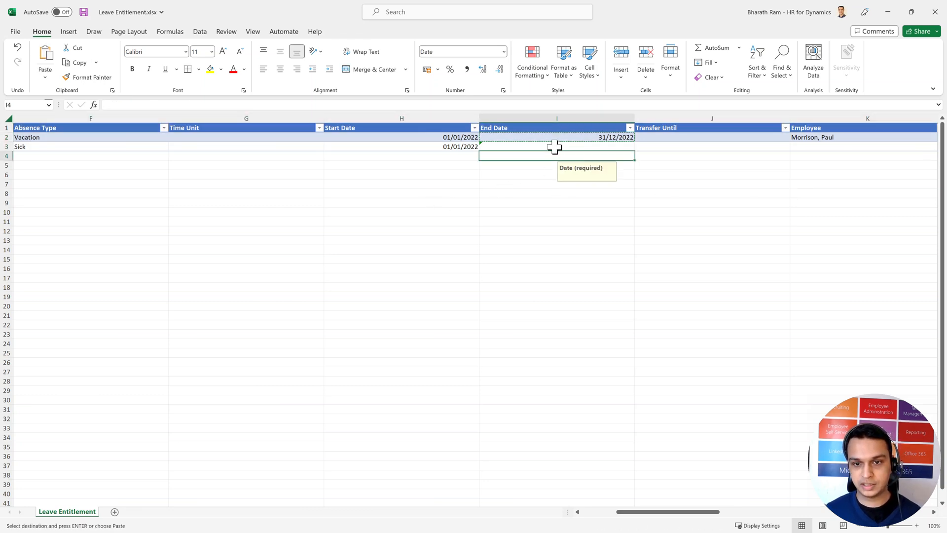
key("ctrl+v")
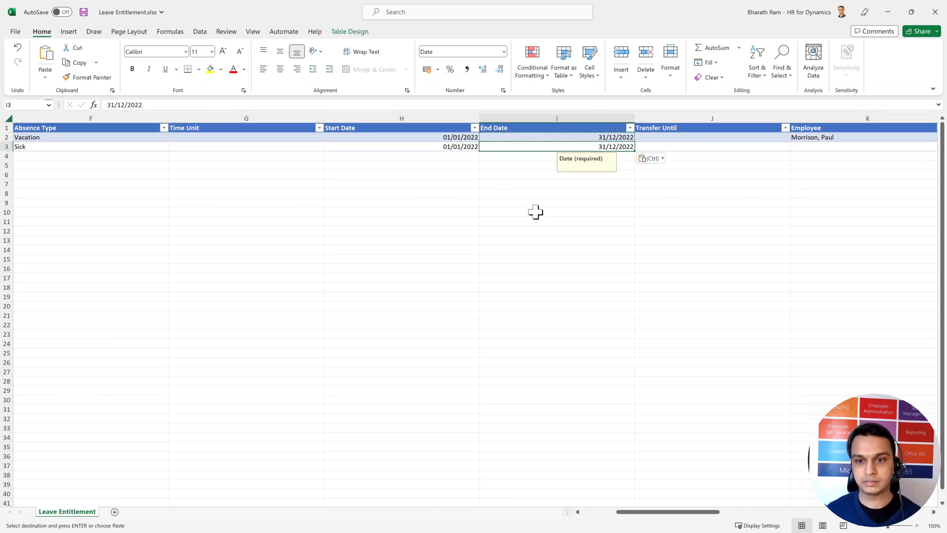
- Copy the employee name from row 2 of the Employee column into row 3
key("Right")
key("Right")
key("Right")
key("Left")
key("Up")
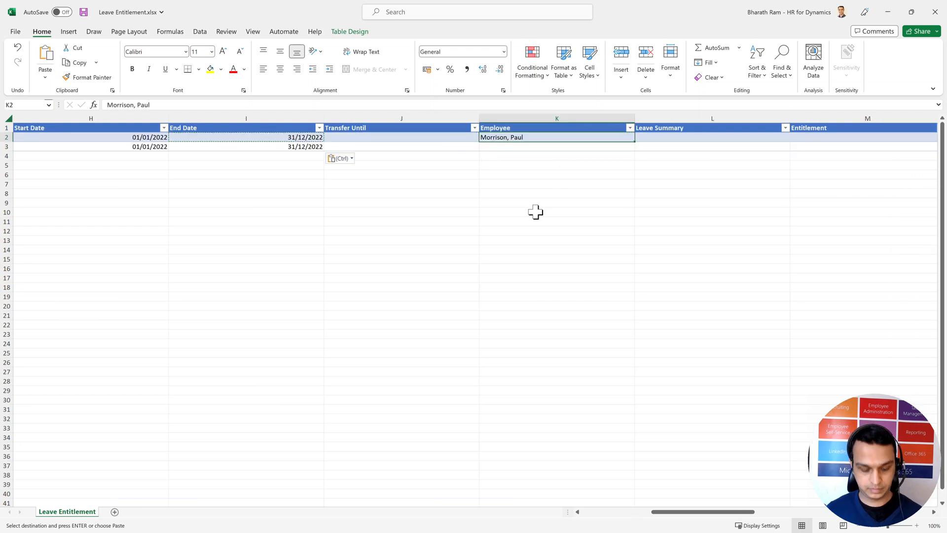
key("ctrl+c")
key("Down")
key("ctrl+v")
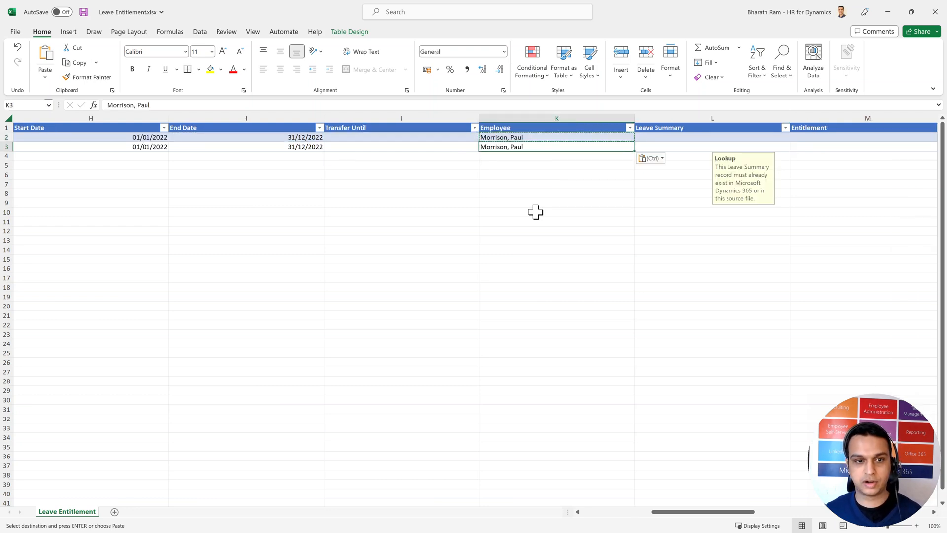
- Set the Entitlement to 20 in row 2 and 10 in row 3
key("Right")
key("Right")
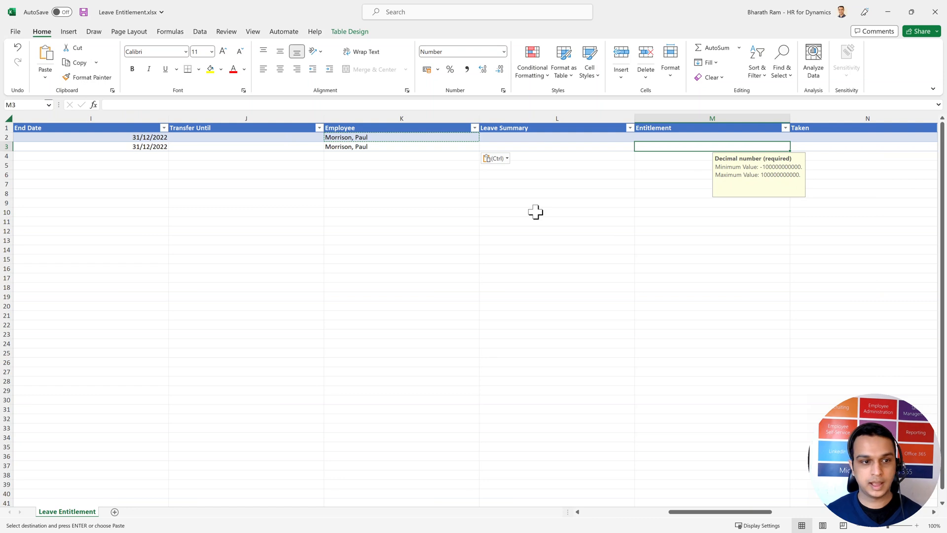
left_click(738, 138)
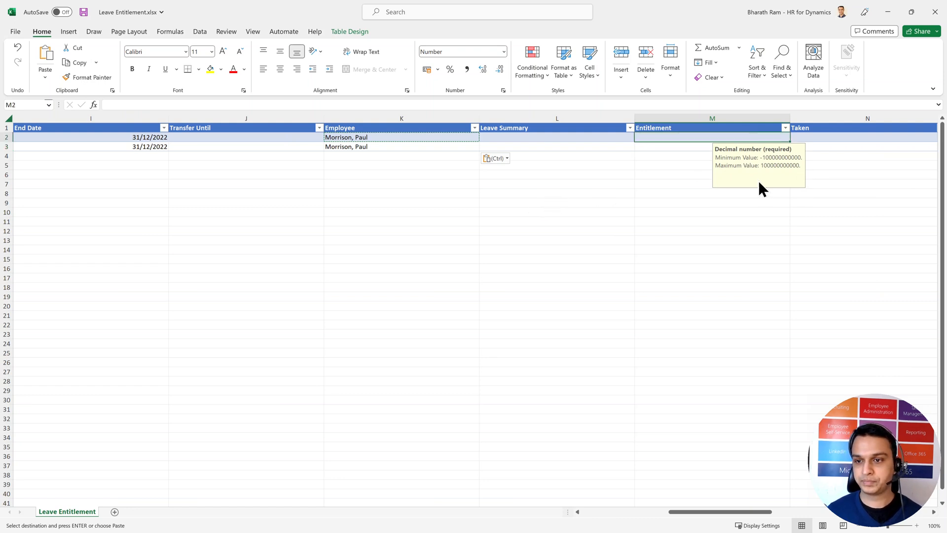
type("20")
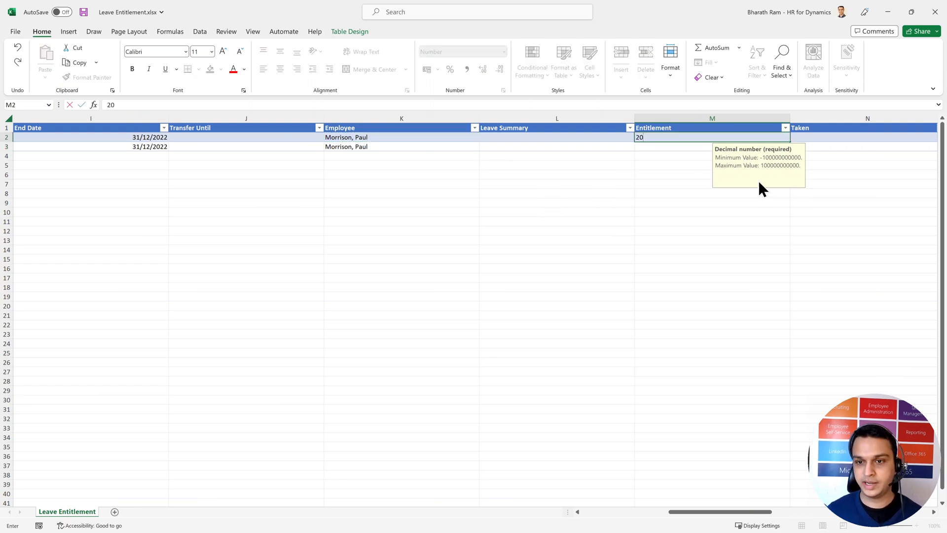
key("Return")
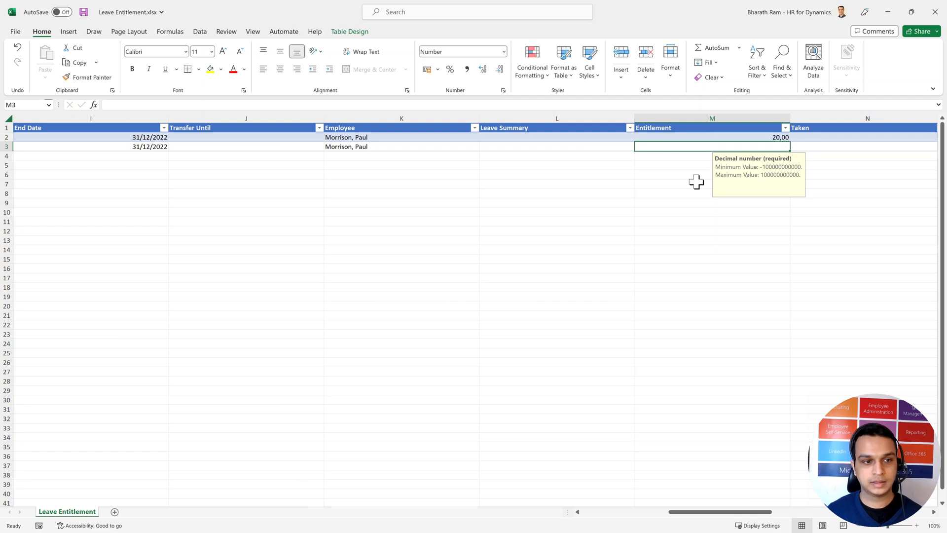
type("10")
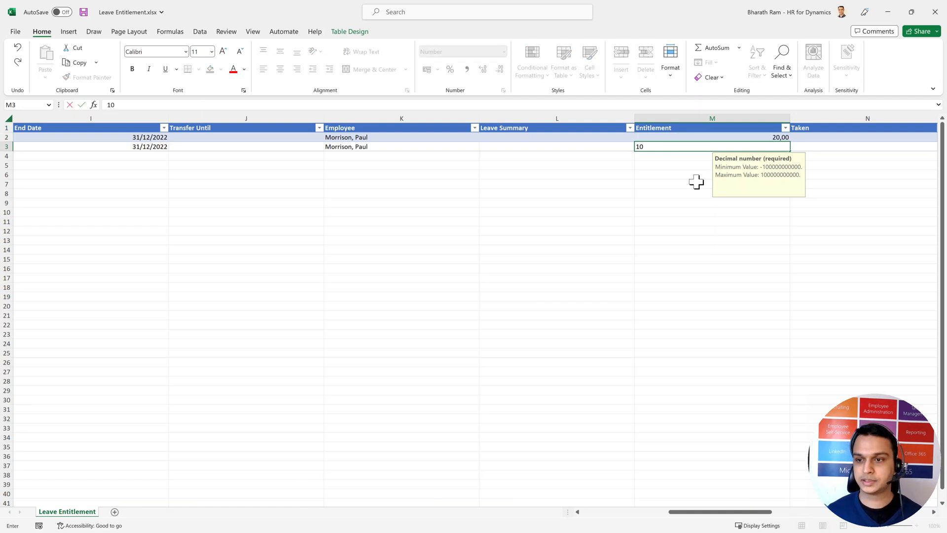
key("Tab")
- Check the remaining template columns in row 3 up to Leave Entitlement Origin for further required fields
key("Tab")
key("Tab")
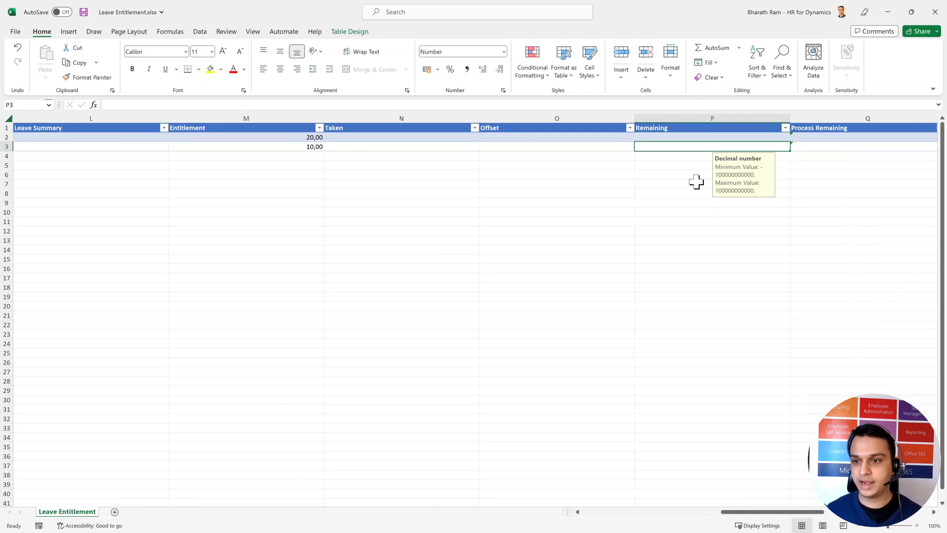
key("Tab")
key("Tab")
key("Tab")
key("Tab")
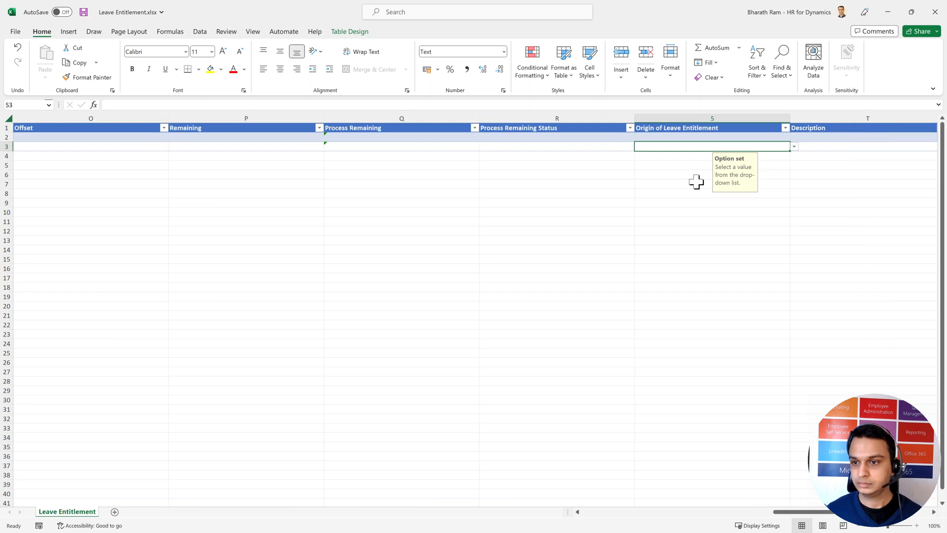
key("Tab")
key("Tab")
key("Tab")
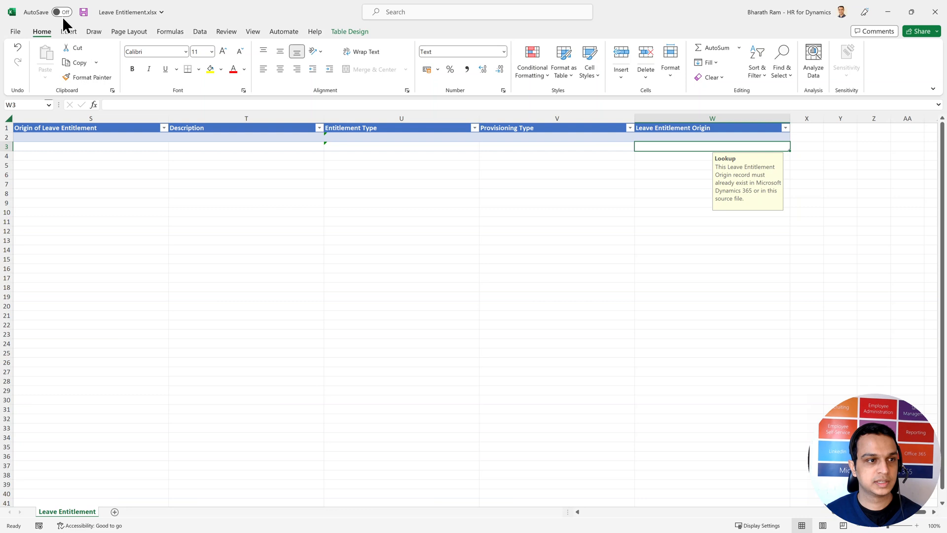
- Save the Leave Entitlement workbook and switch back to Dynamics 365 in the browser
left_click(85, 14)
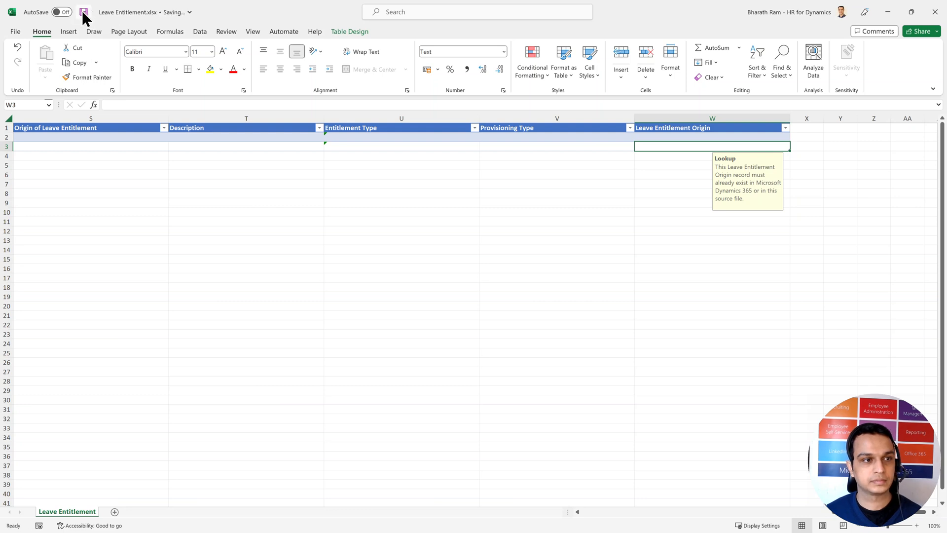
left_click(888, 13)
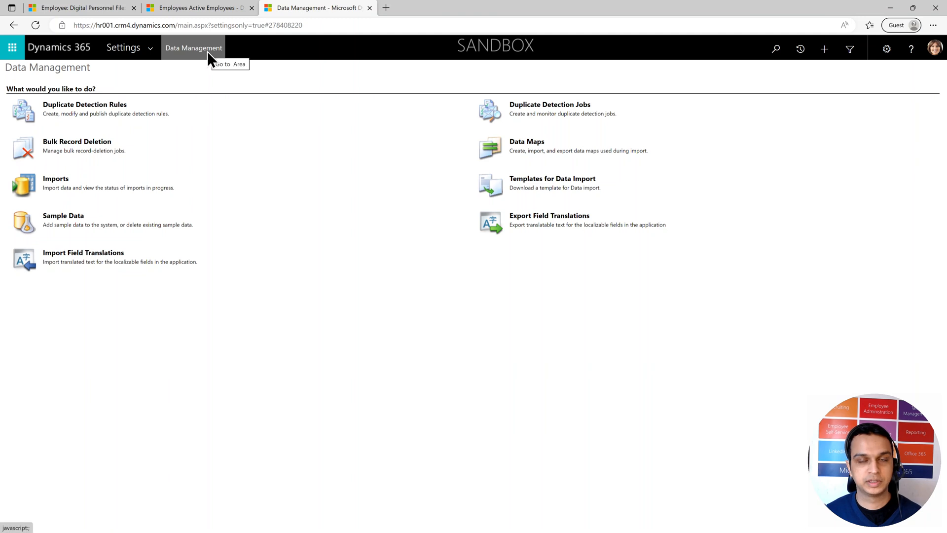
- Start a data import from the Imports area of Data Management with Leave Entitlement.xlsx as the data file
left_click(56, 186)
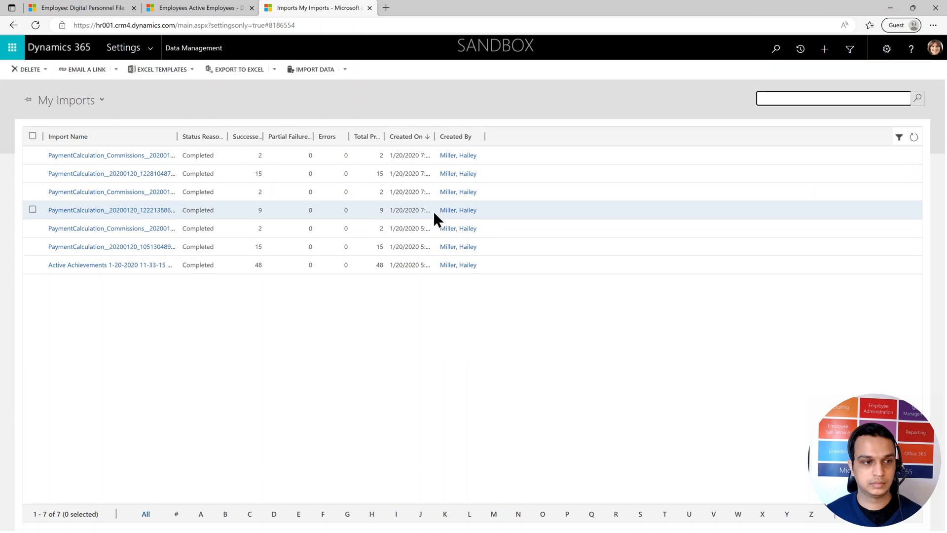
left_click(316, 70)
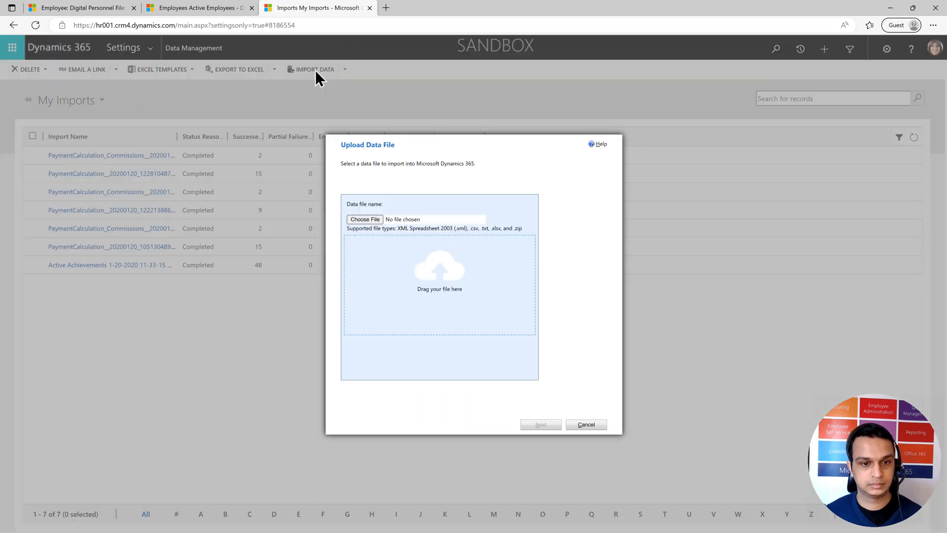
left_click(365, 218)
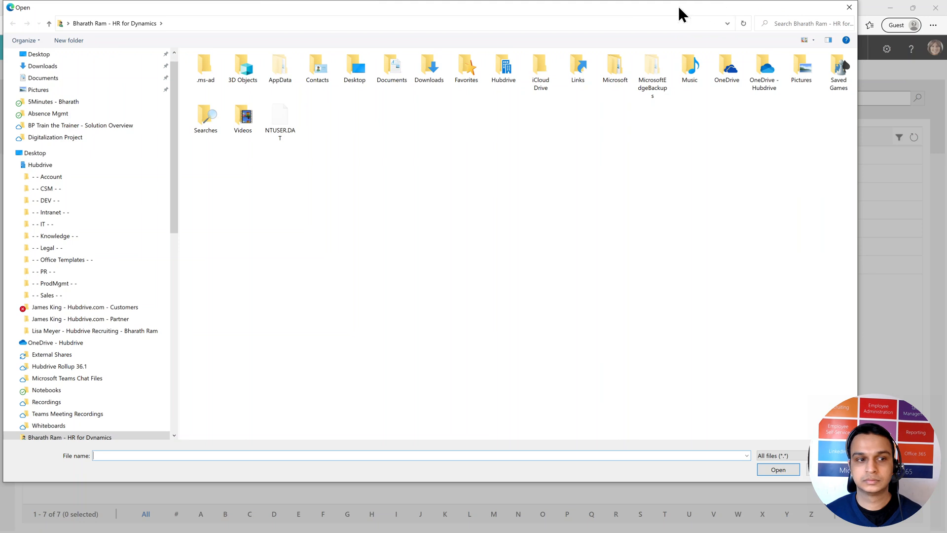
left_click_drag(342, 8, 0, 100)
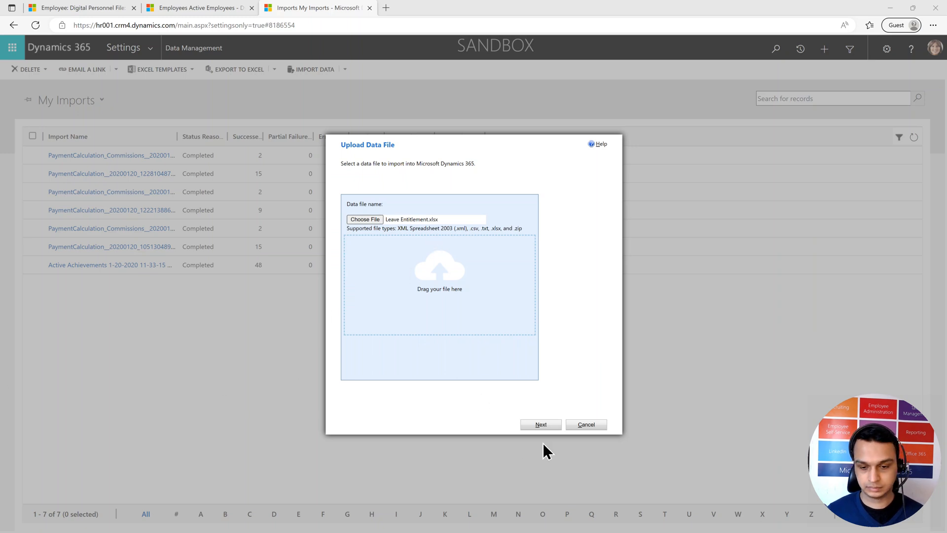
- Submit the Leave Entitlement.xlsx import with the default duplicate and owner settings and finish the wizard
left_click(544, 425)
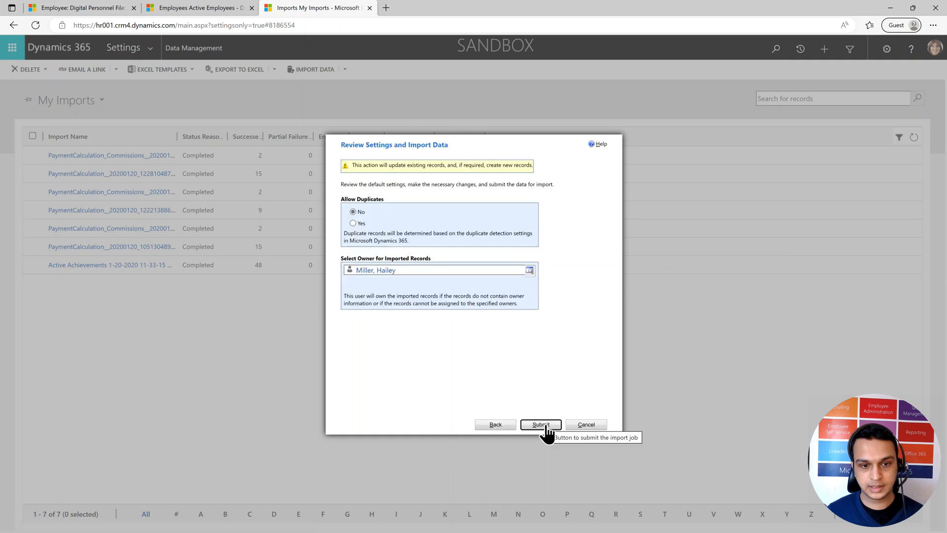
left_click(545, 426)
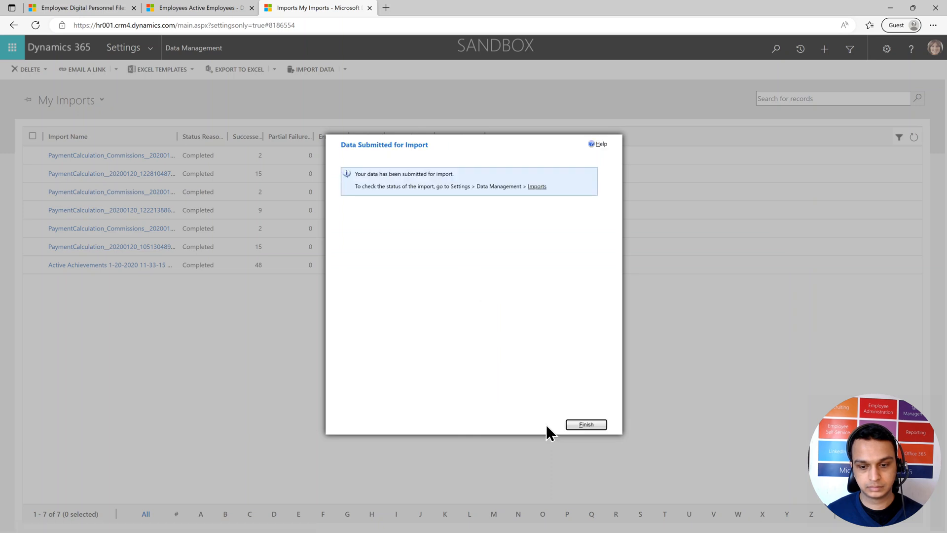
left_click(582, 425)
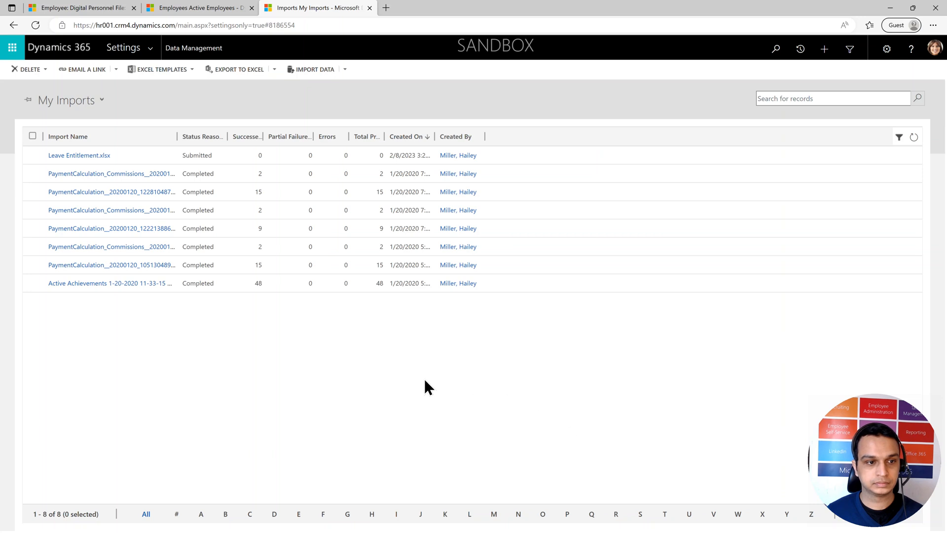
- Refresh the My Imports list to check the status of the Leave Entitlement.xlsx import
left_click(913, 138)
left_click(914, 138)
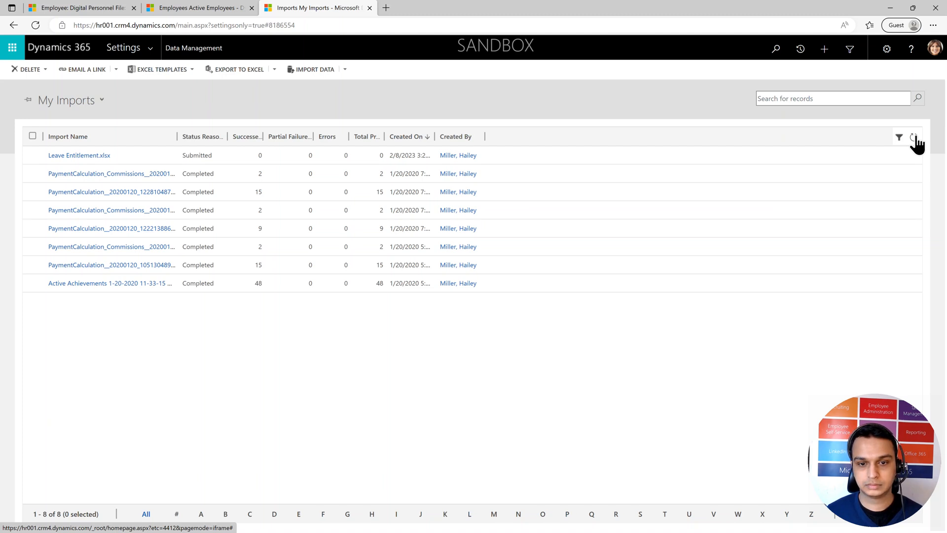
left_click(914, 138)
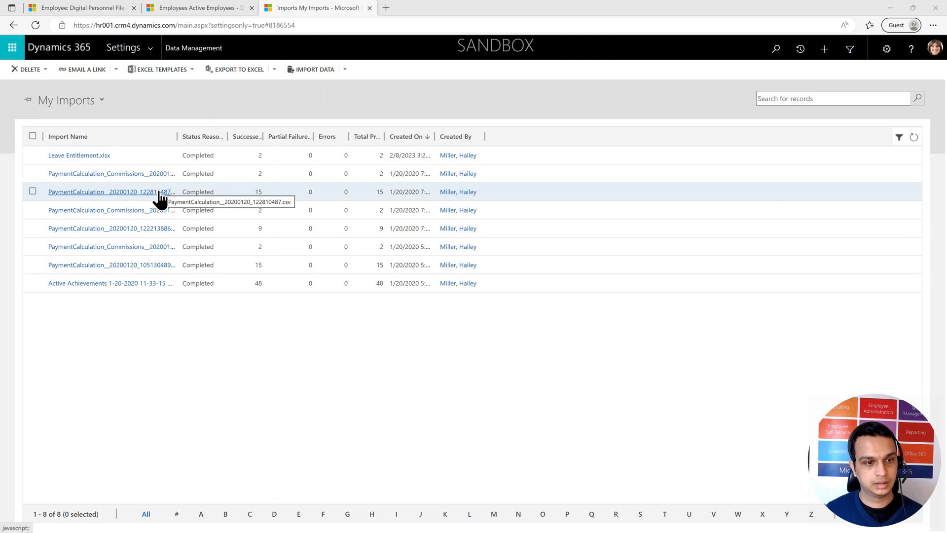
- Close the Active Employees online spreadsheet and refresh the Leave Summaries in the employee's Digital Personnel File
left_click(218, 7)
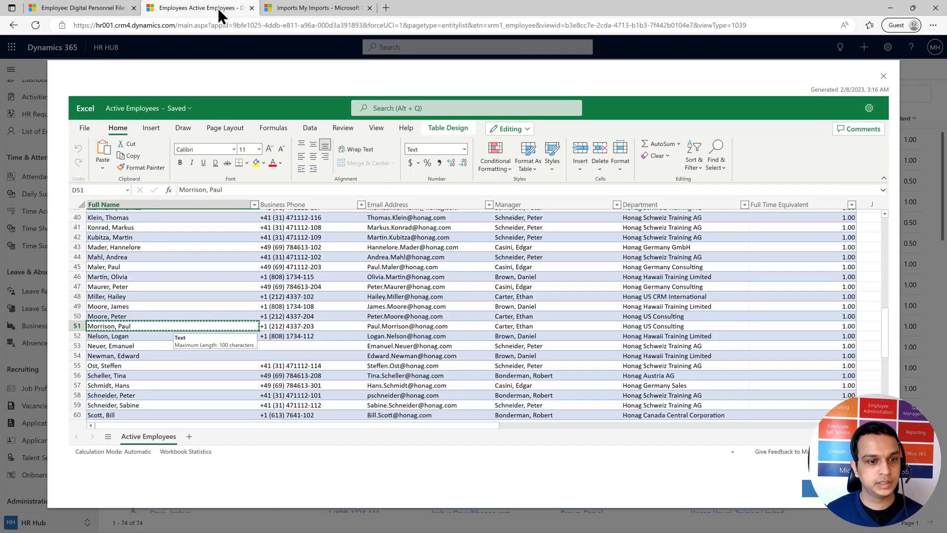
left_click(884, 76)
left_click(67, 8)
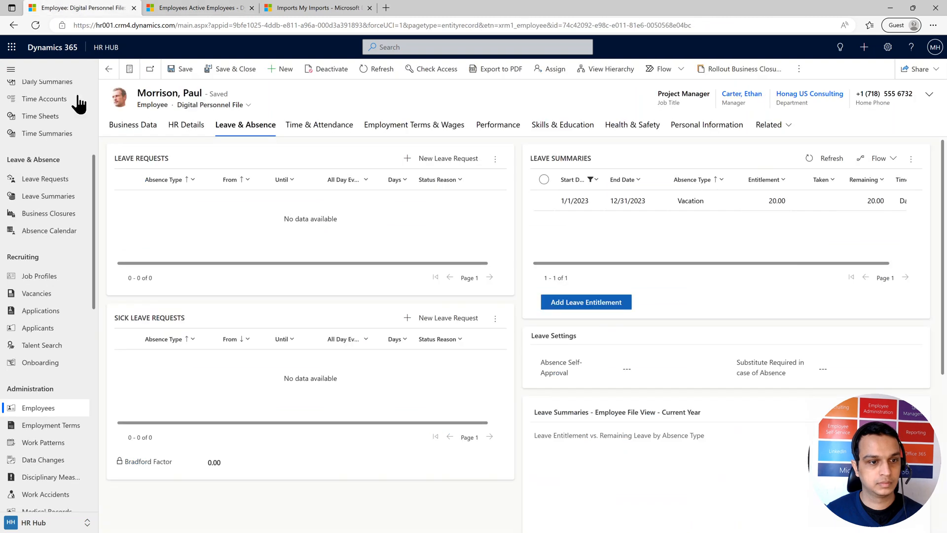
left_click(823, 158)
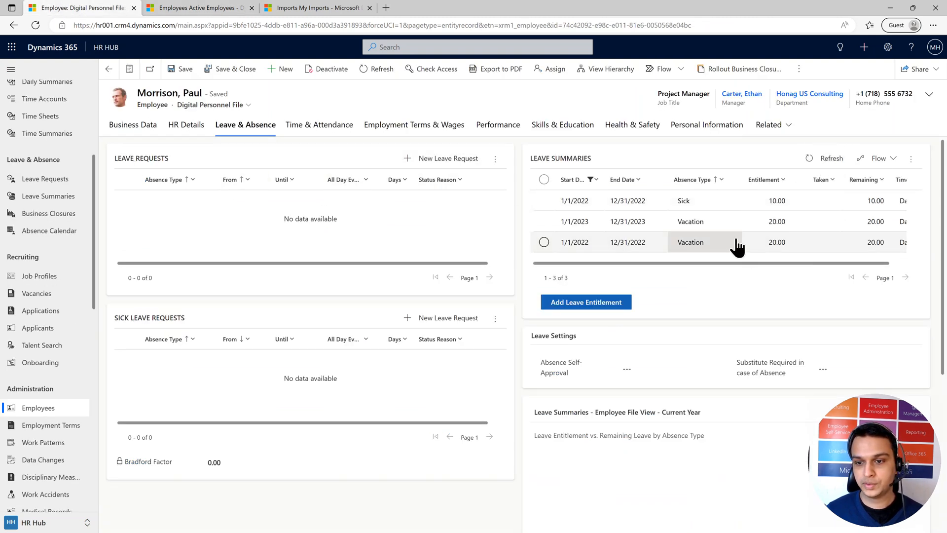